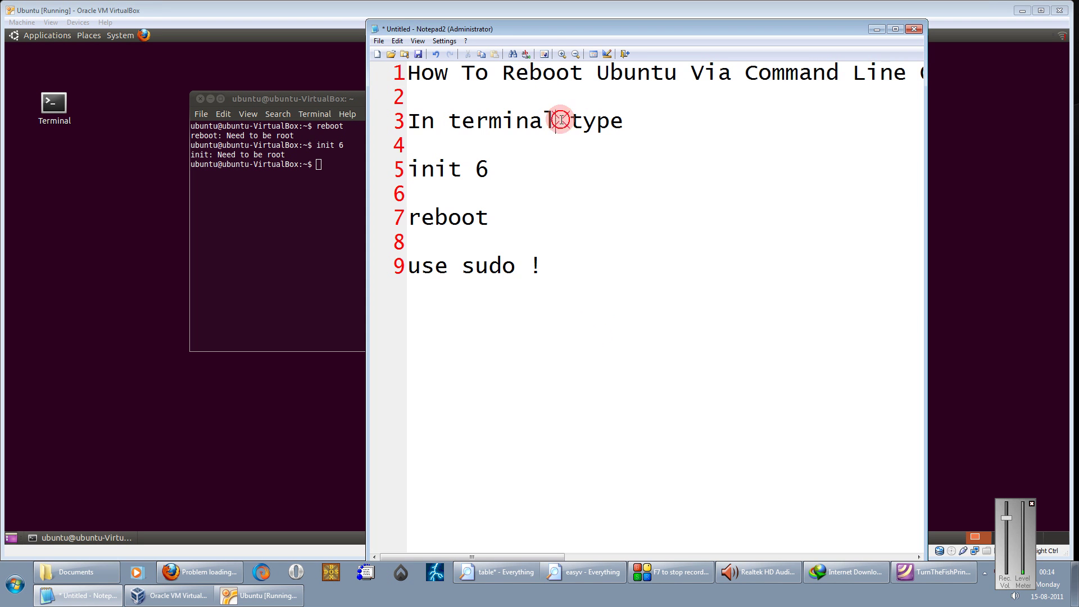
Turn on word wrap in Notepad2 and highlight the 'init 6' and 'reboot' commands.
click(548, 55)
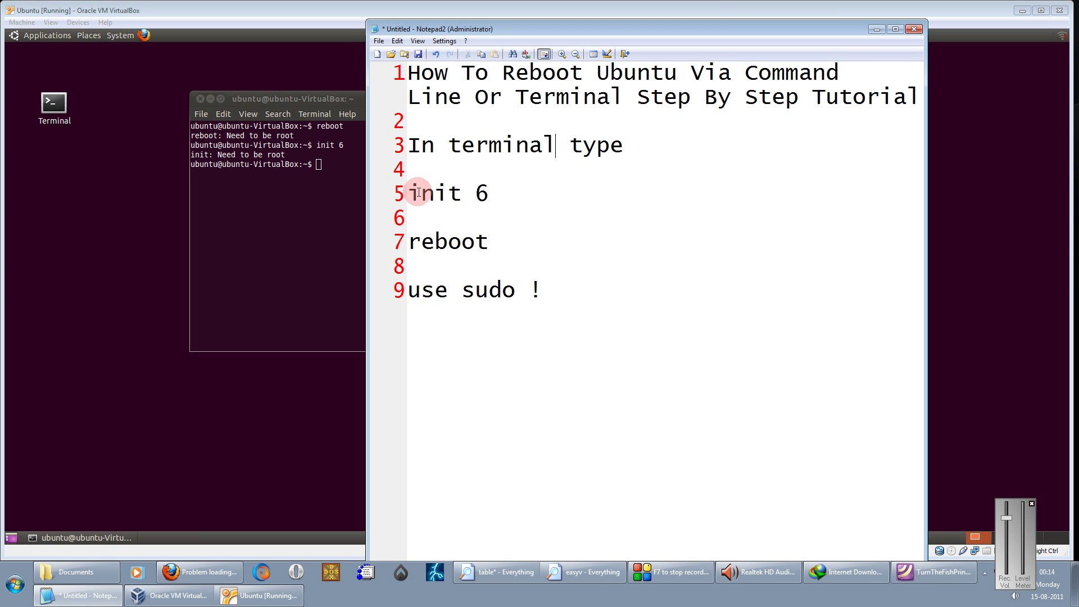
drag(406, 192, 482, 193)
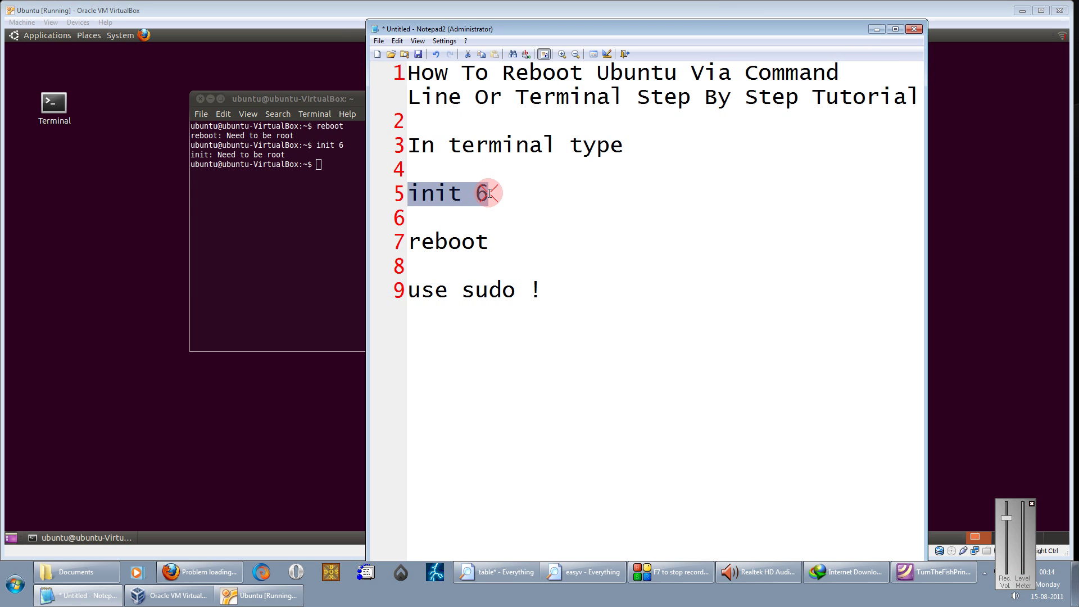
double_click(442, 244)
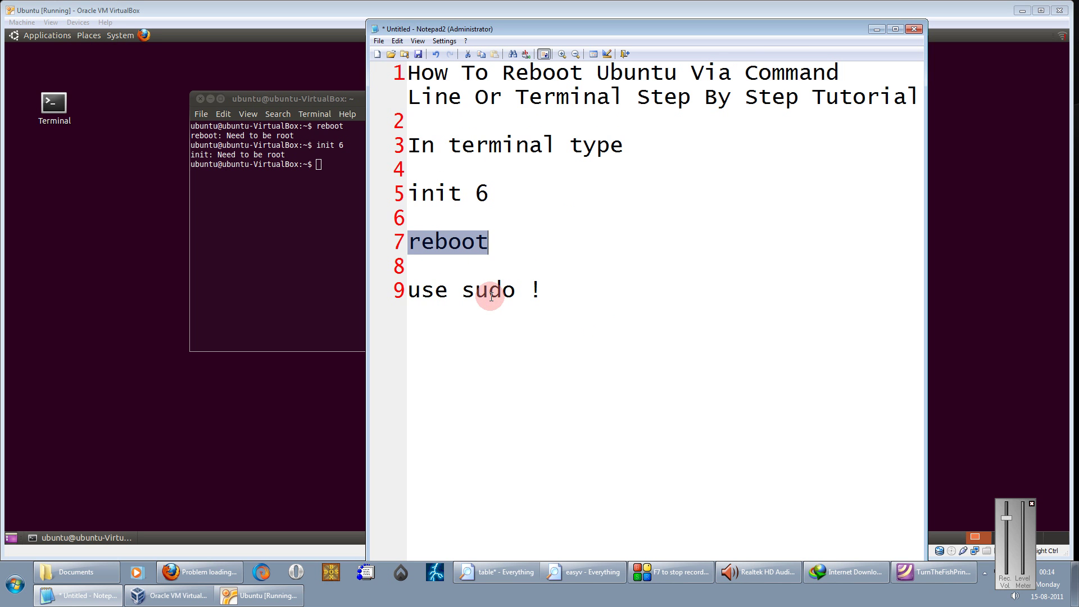
Minimize Notepad2, dismiss the volume popup and focus the Ubuntu terminal.
click(882, 33)
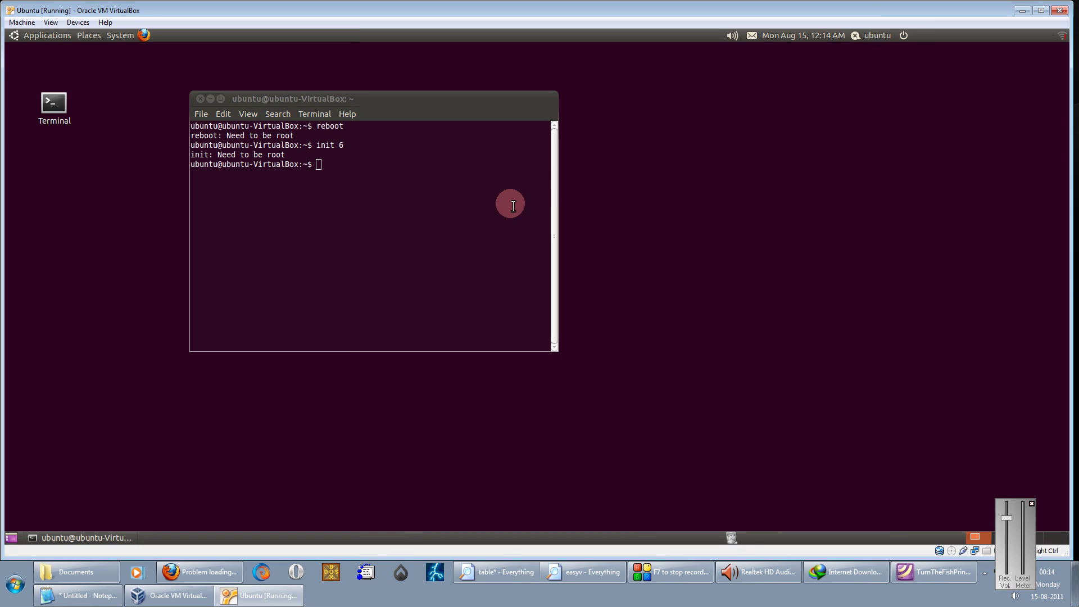
click(1033, 502)
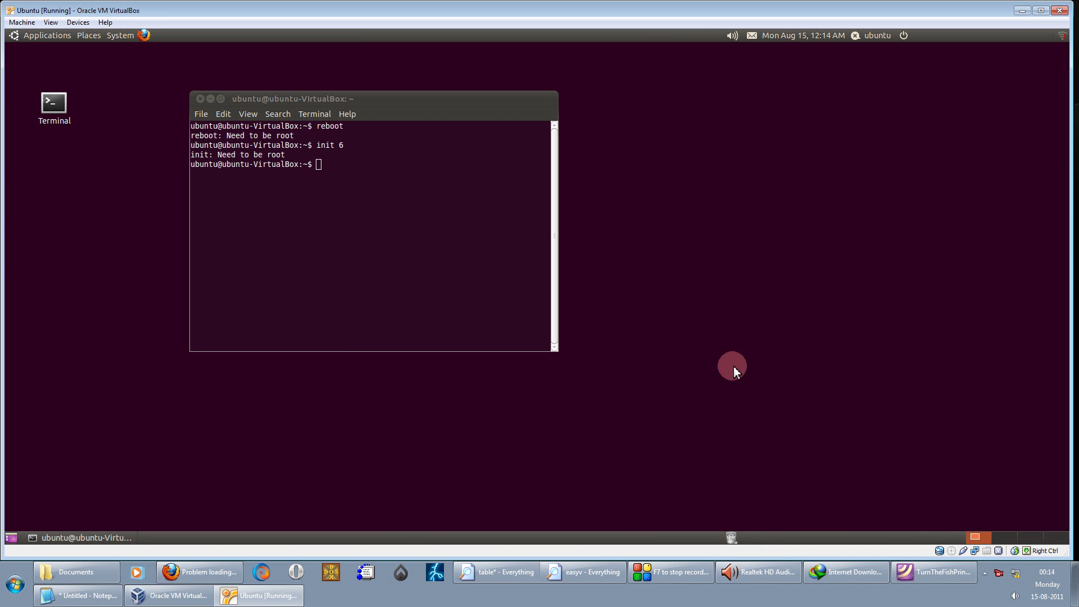
click(474, 239)
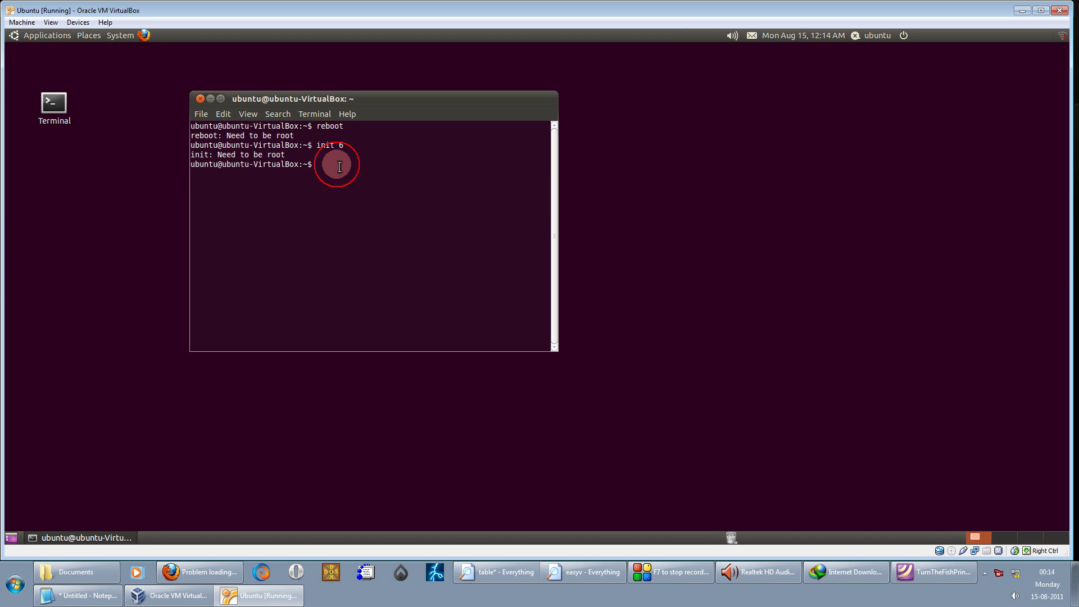
Restore the VirtualBox window, correct the mistyped prompt text and run 'sudo reboot'.
double_click(441, 10)
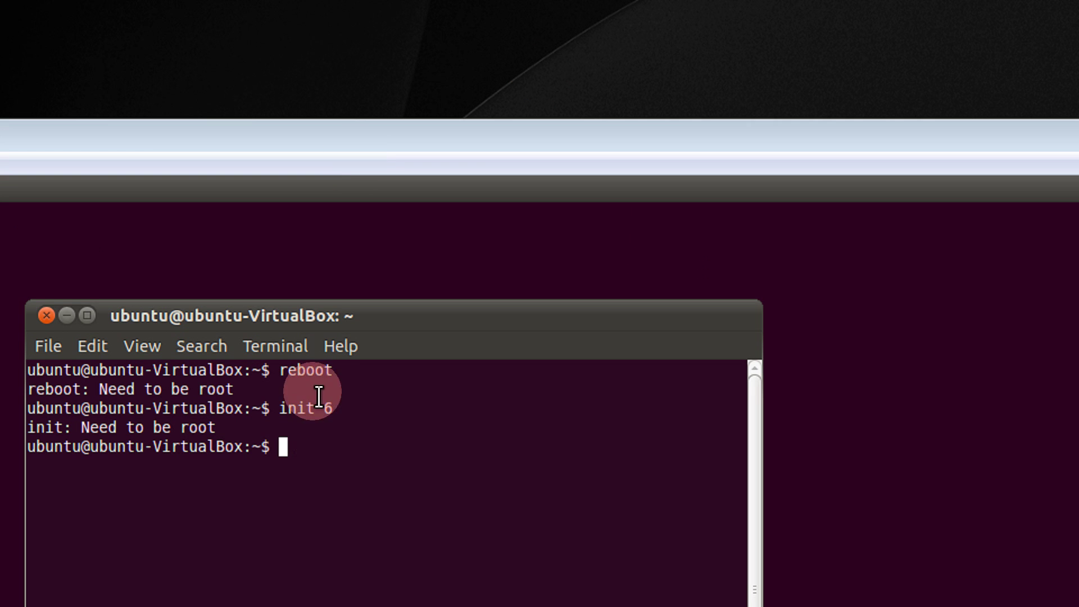
click(367, 233)
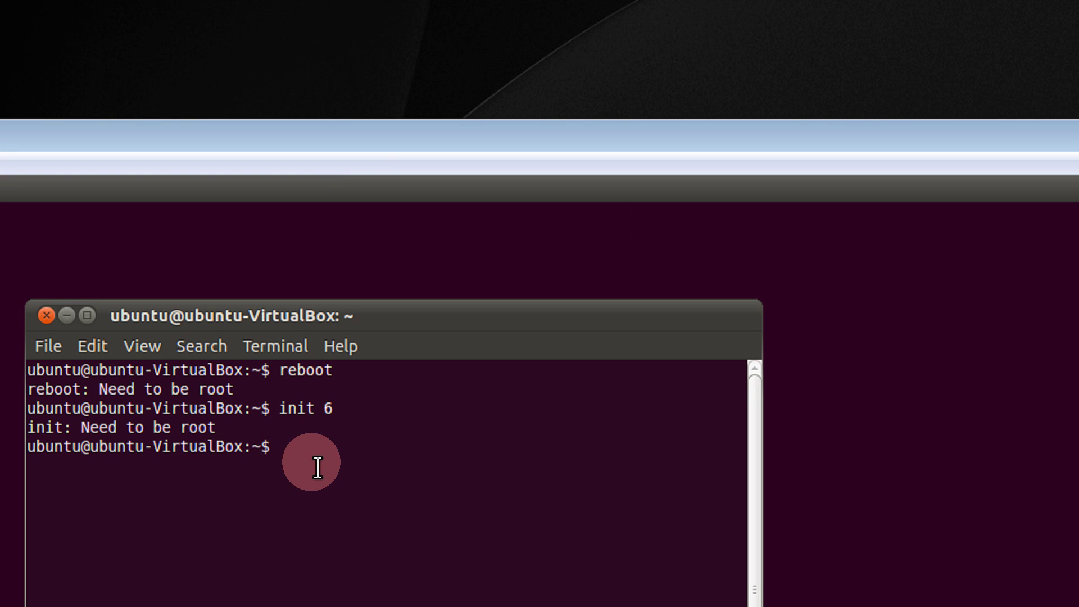
text(udo)
key(BackSpace)
key(BackSpace)
key(BackSpace)
text(sudo )
text(reboot)
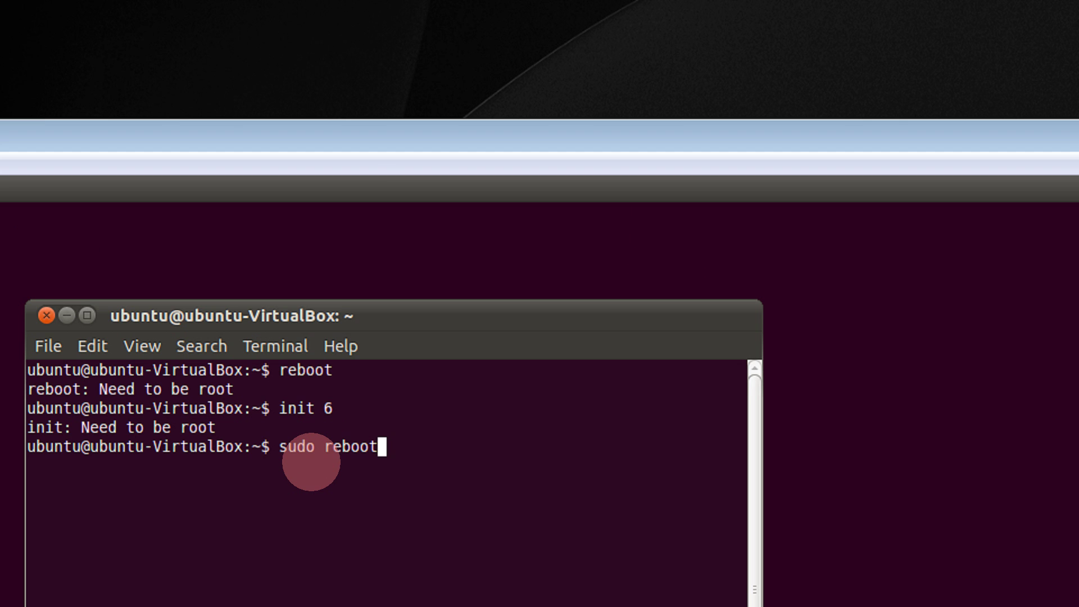
key(Return)
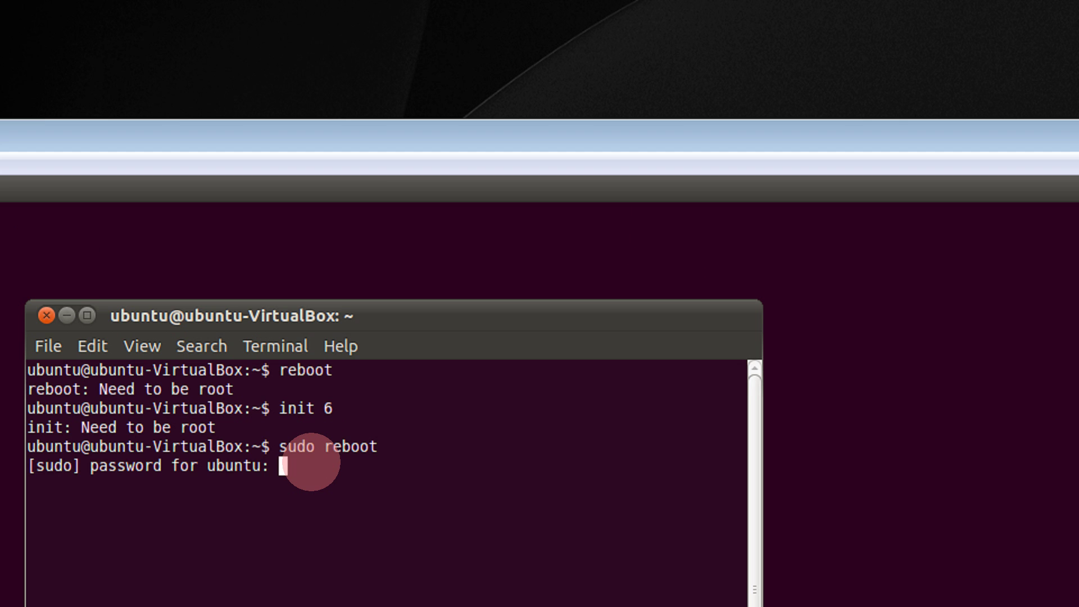